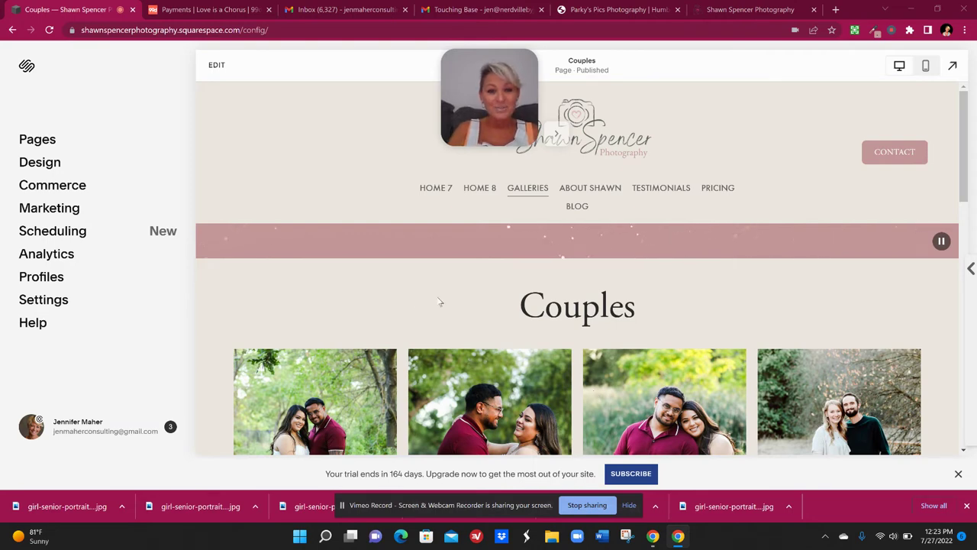
# Step: Open the Couples page for editing and add a masonry-style gallery section from the Images layouts below the existing photo gallery
pyautogui.click(216, 66)
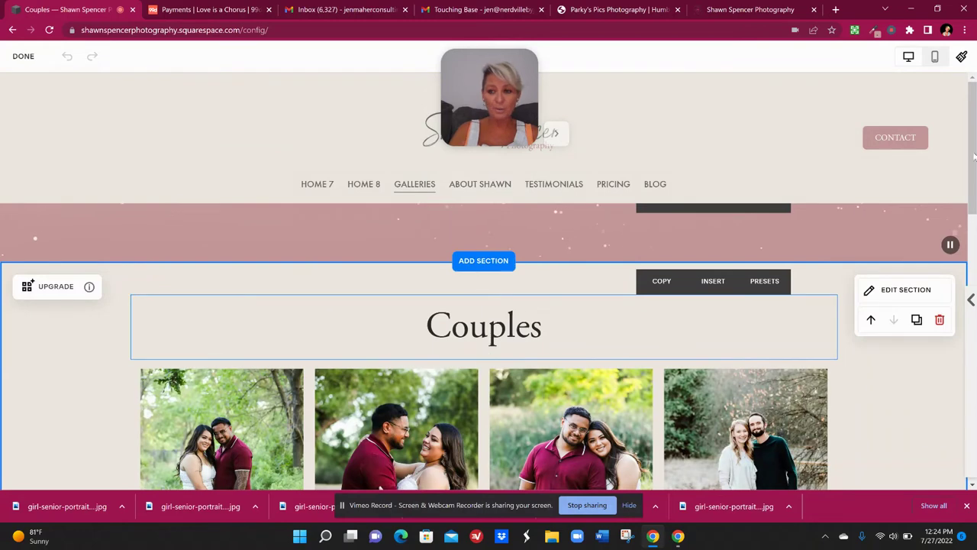
pyautogui.moveTo(974, 171); pyautogui.dragTo(975, 184)
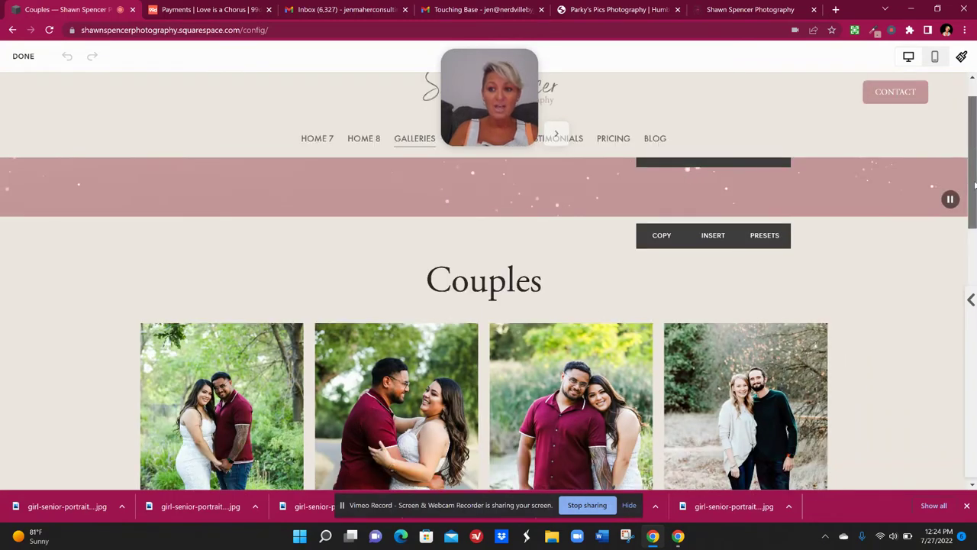
pyautogui.click(241, 338)
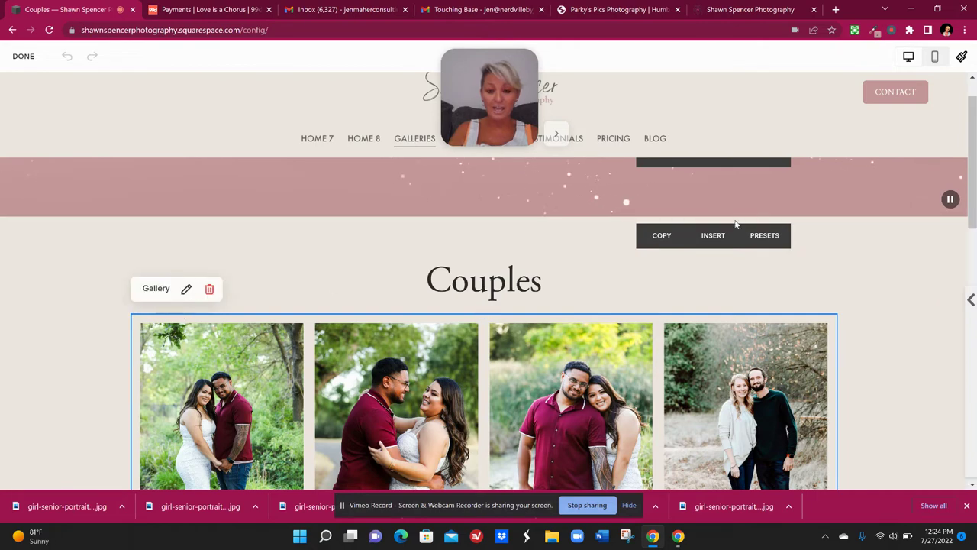
pyautogui.moveTo(974, 159); pyautogui.dragTo(975, 403)
pyautogui.moveTo(505, 357)
pyautogui.click(480, 371)
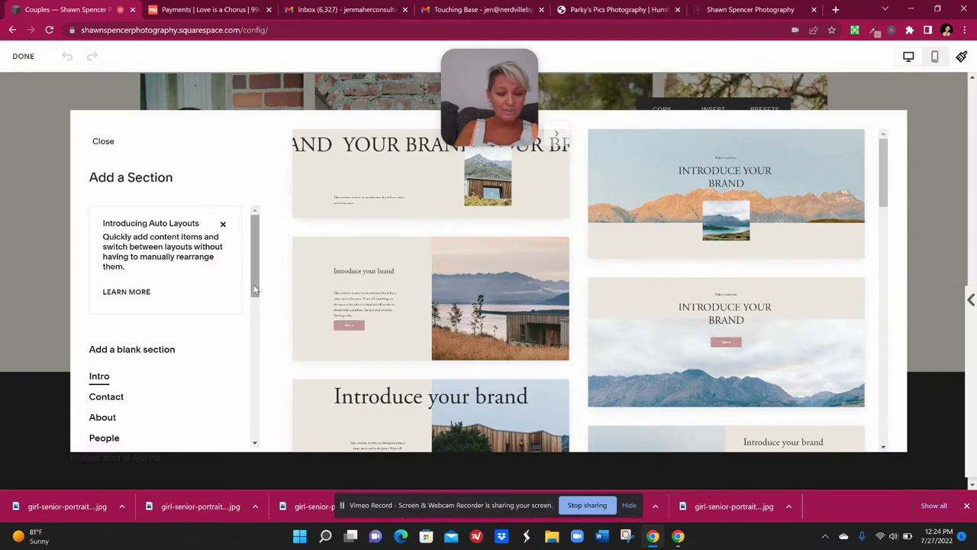
pyautogui.moveTo(262, 292); pyautogui.dragTo(260, 386)
pyautogui.click(105, 374)
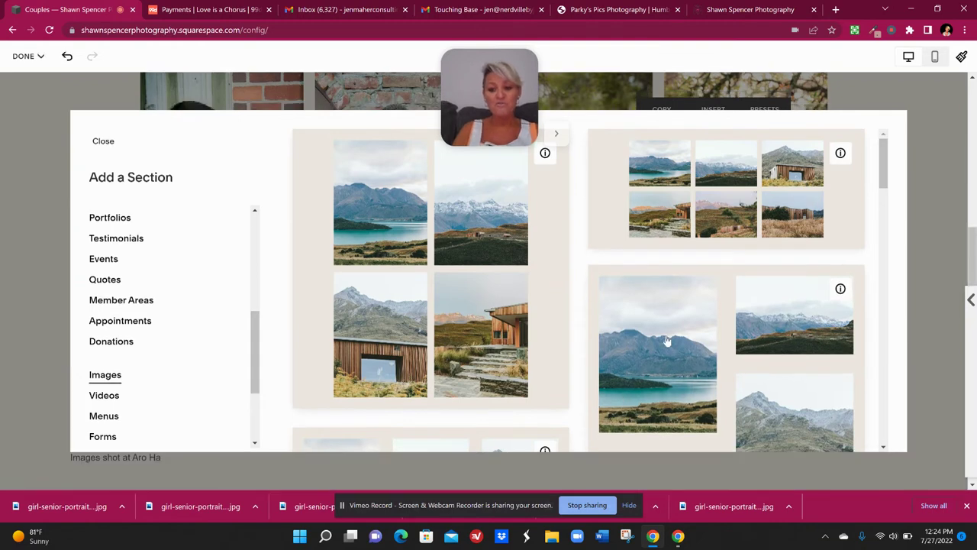
pyautogui.click(666, 341)
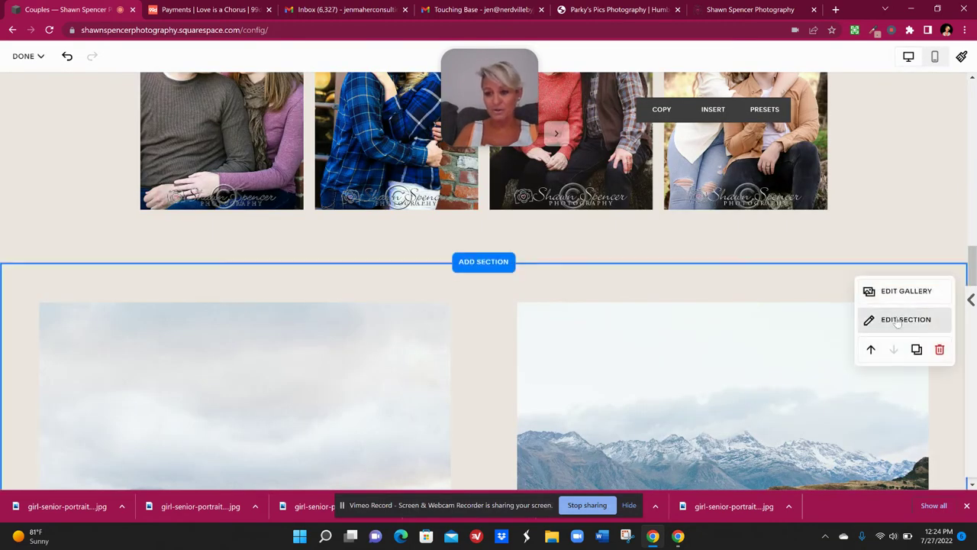
# Step: Set the new gallery section to Full Bleed width with 4 columns and a spacing of 10
pyautogui.click(895, 317)
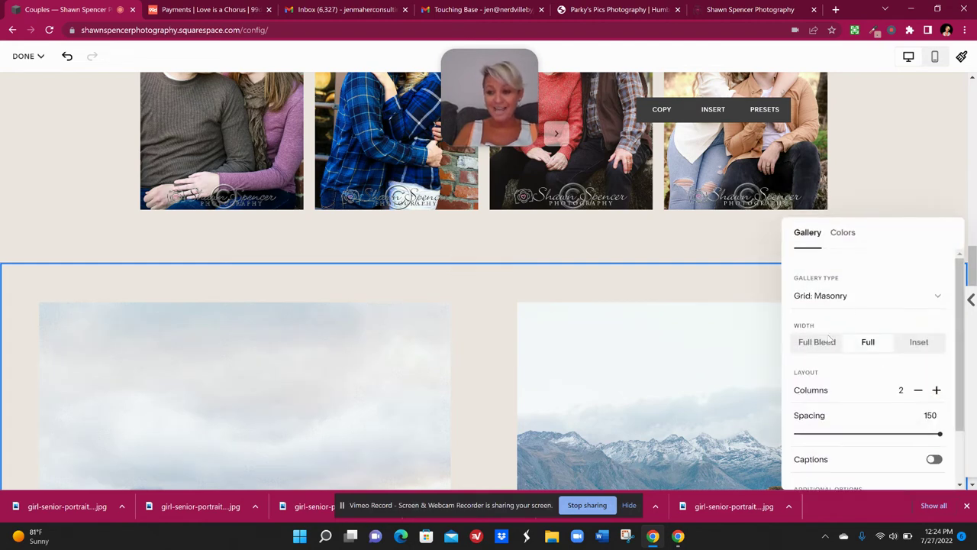
pyautogui.click(816, 343)
pyautogui.click(936, 391)
pyautogui.click(936, 391)
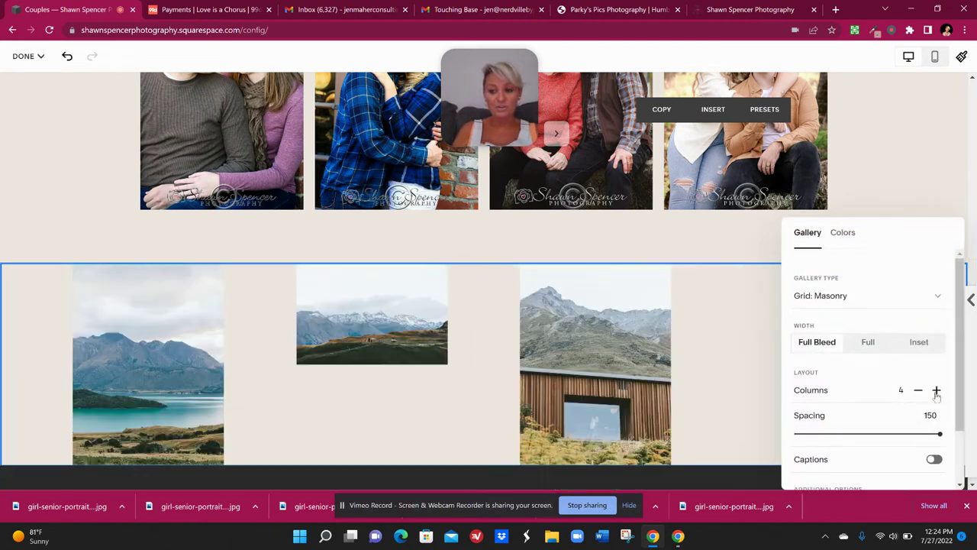
pyautogui.click(805, 433)
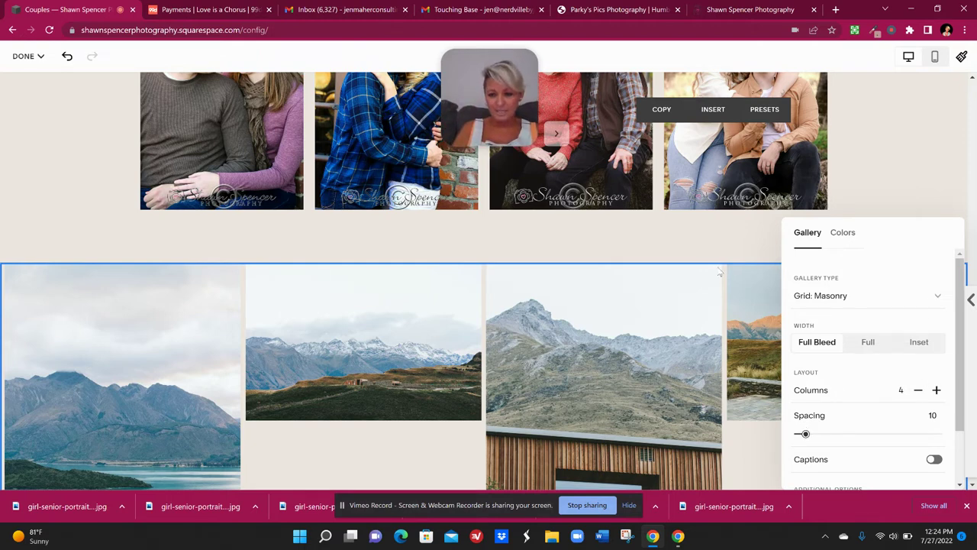
pyautogui.click(760, 287)
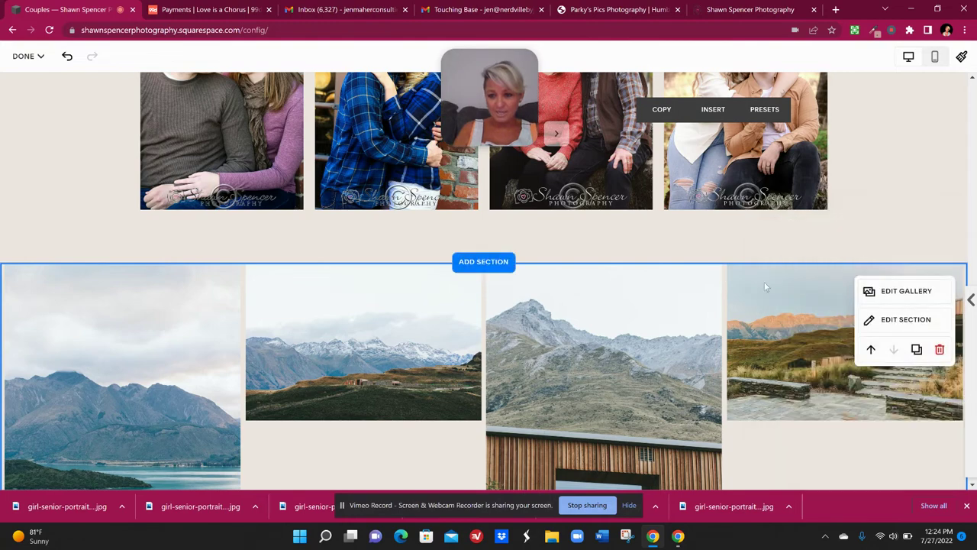
# Step: Remove all four placeholder landscape images from the new gallery section
pyautogui.click(893, 293)
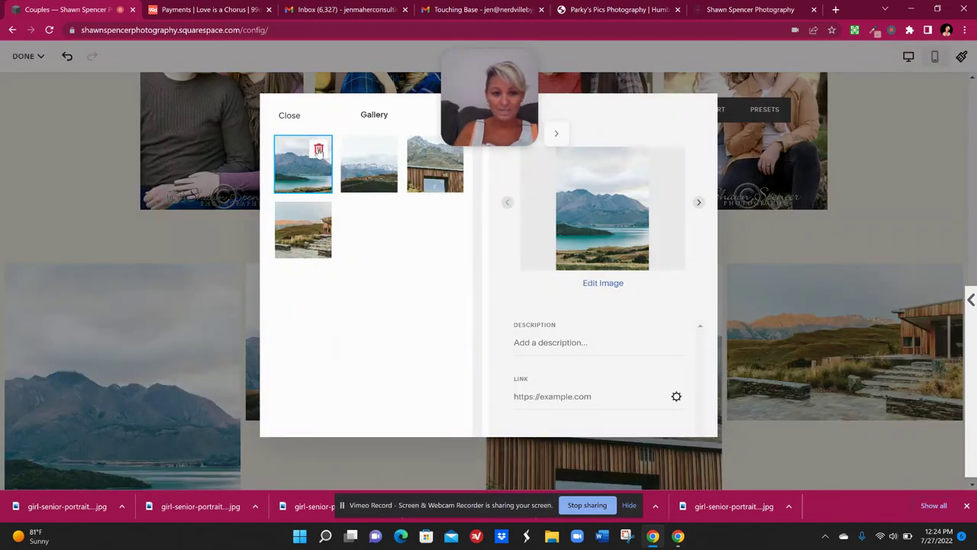
pyautogui.click(320, 149)
pyautogui.click(530, 301)
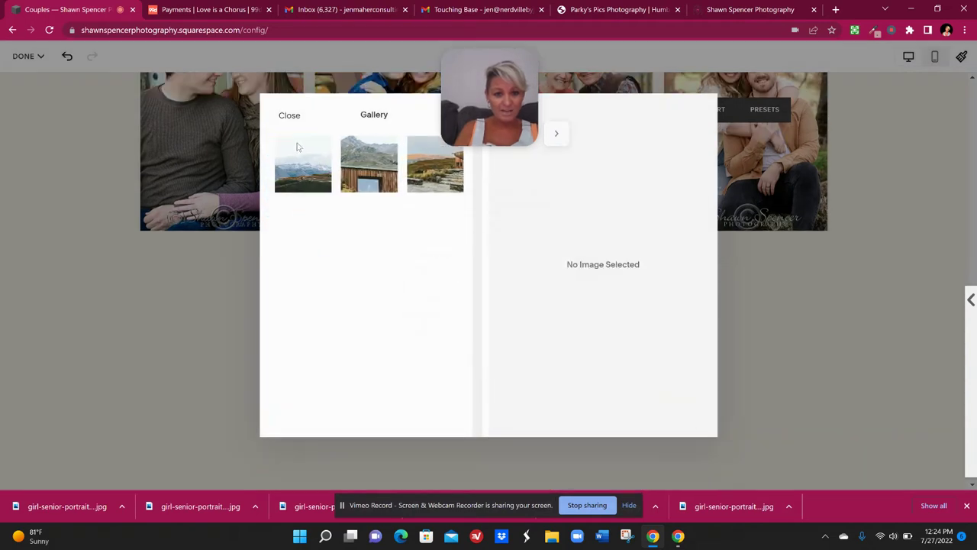
pyautogui.click(318, 149)
pyautogui.click(548, 303)
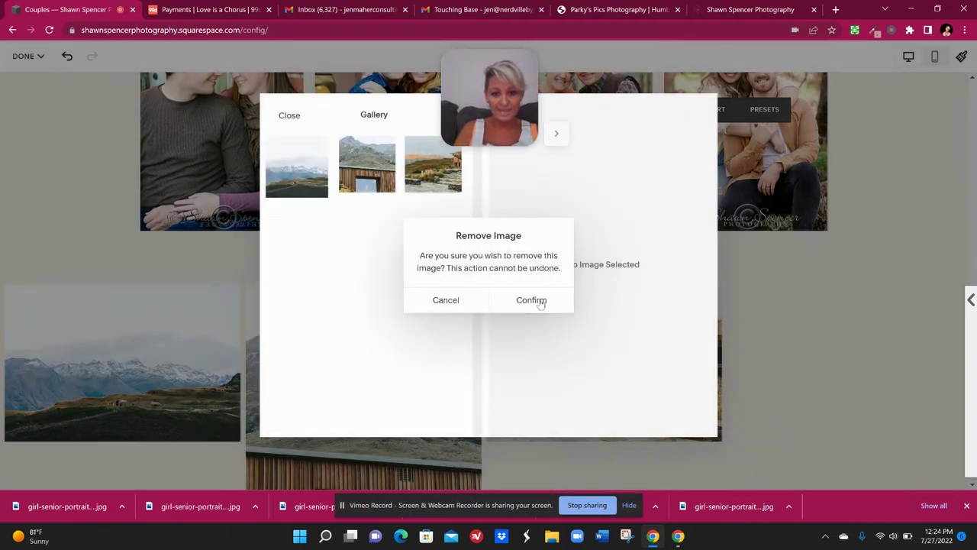
pyautogui.click(319, 149)
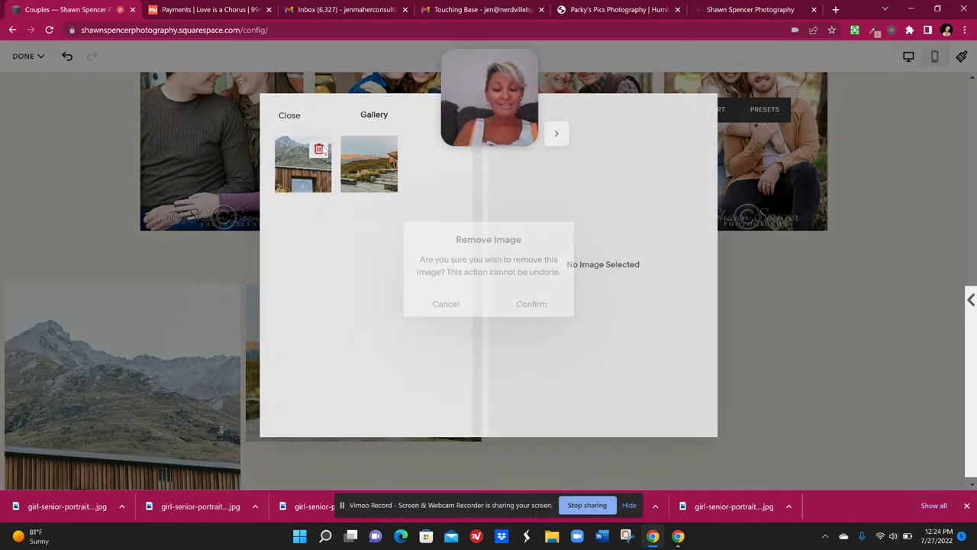
pyautogui.click(541, 304)
pyautogui.click(318, 149)
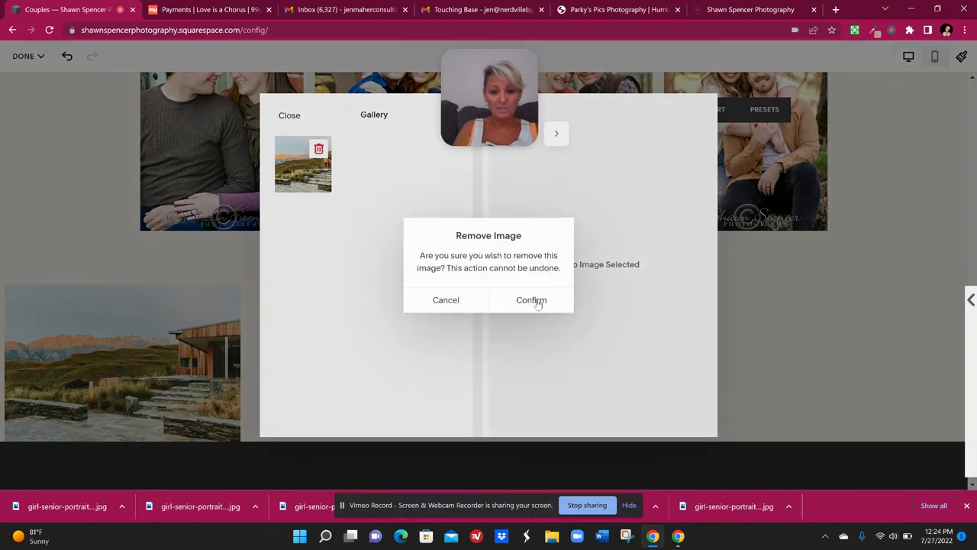
pyautogui.click(536, 301)
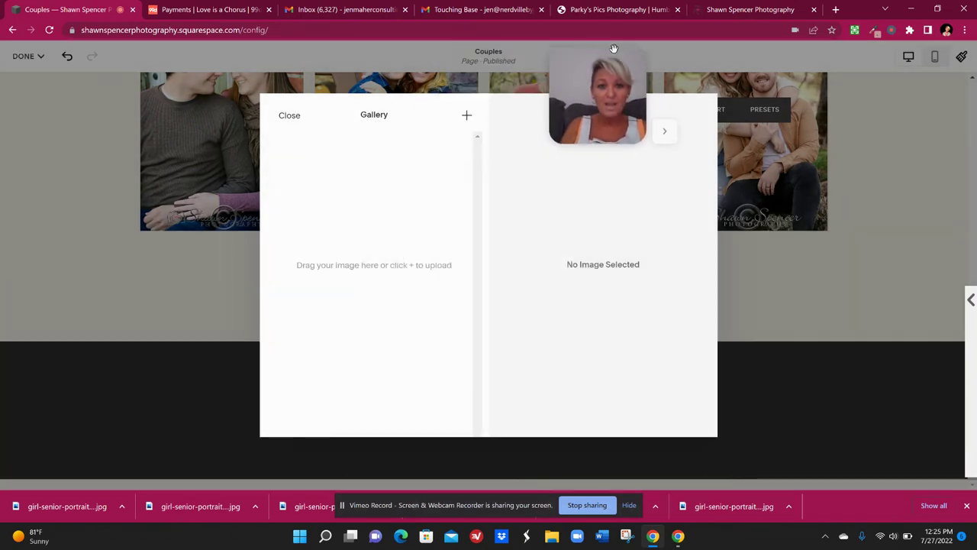
# Step: Browse the site's own image library for the gallery and select the first couples photo, the young couple in the large-family-fall image
pyautogui.click(467, 116)
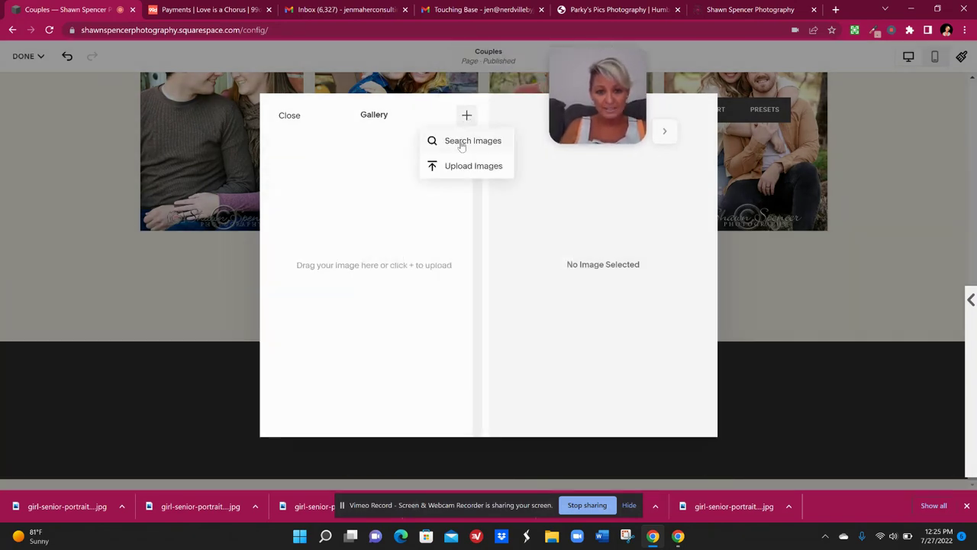
pyautogui.click(467, 149)
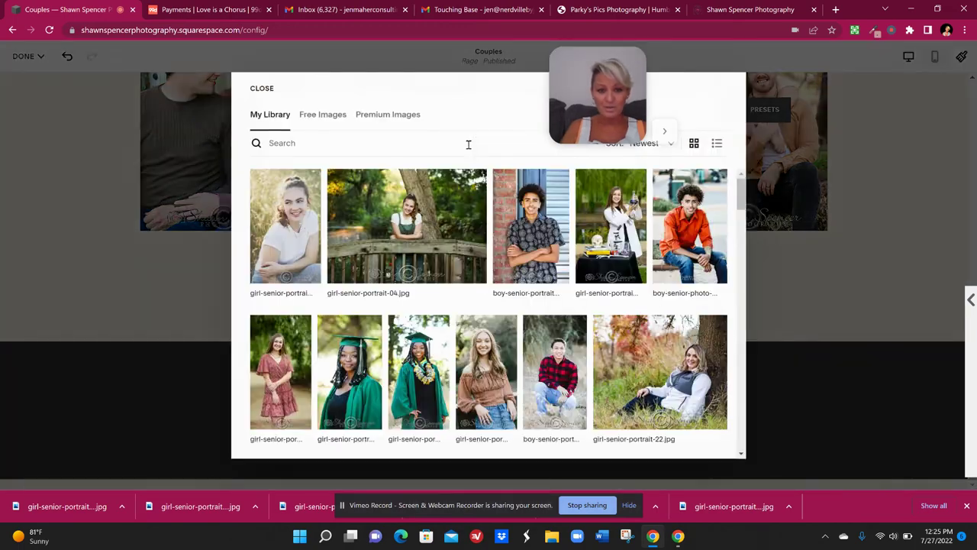
pyautogui.moveTo(744, 197); pyautogui.dragTo(752, 438)
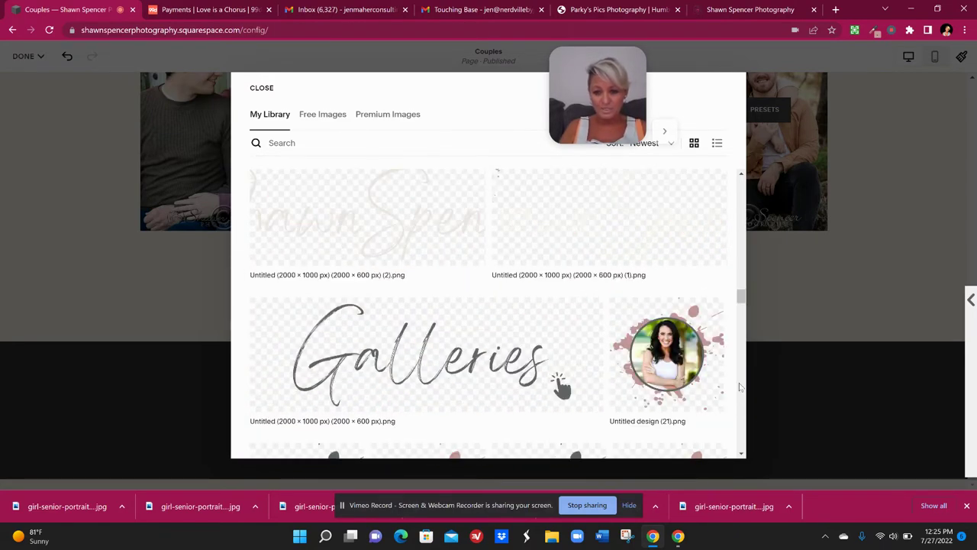
pyautogui.moveTo(744, 307); pyautogui.dragTo(744, 441)
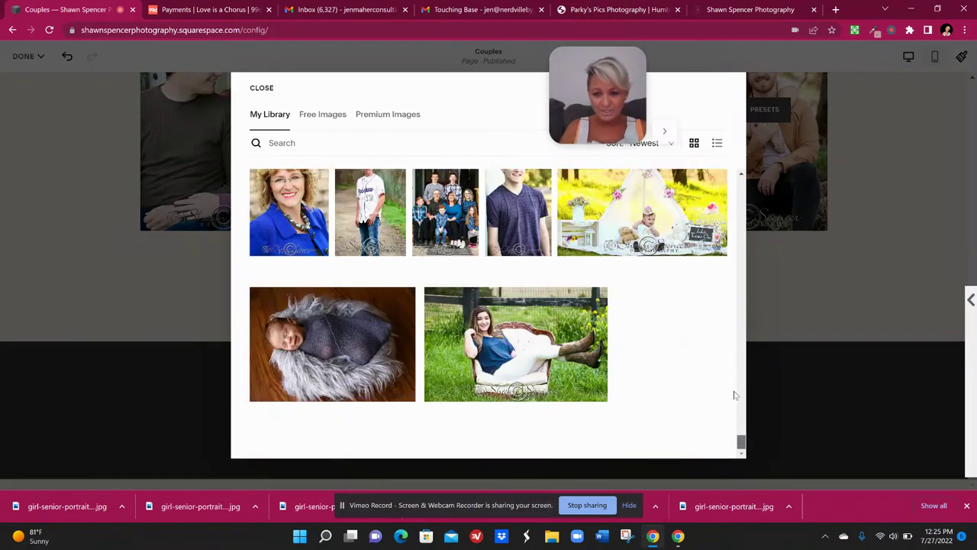
pyautogui.moveTo(742, 357); pyautogui.dragTo(745, 397)
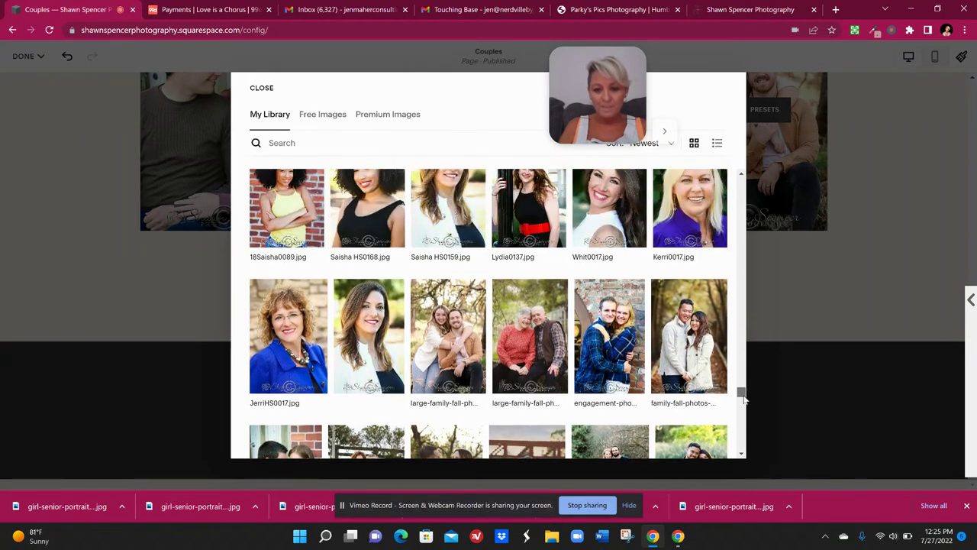
pyautogui.click(423, 294)
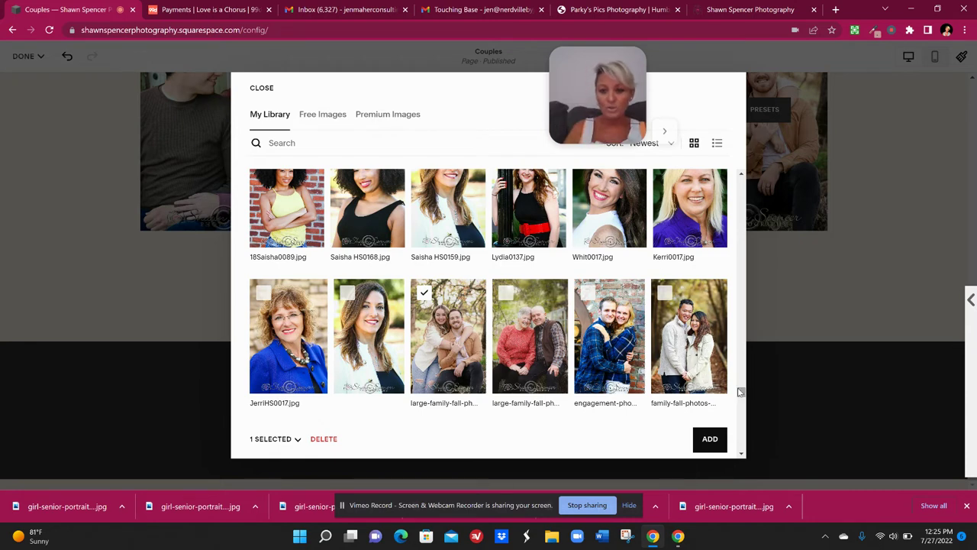
# Step: Extend the selection through the last couples photo before the birthday pictures, add the 13 photos, and close the gallery editor
pyautogui.scroll(-1, 740, 392)
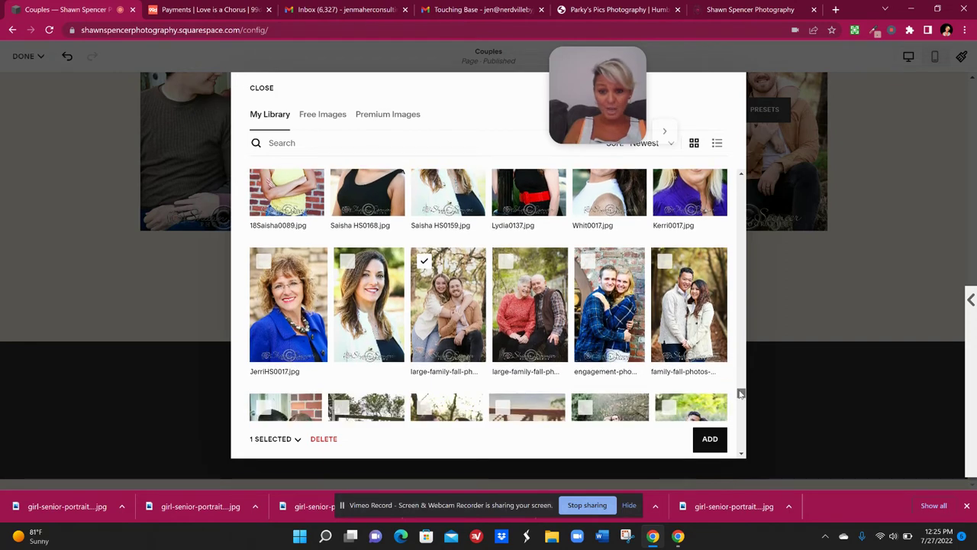
pyautogui.moveTo(740, 392); pyautogui.dragTo(741, 403)
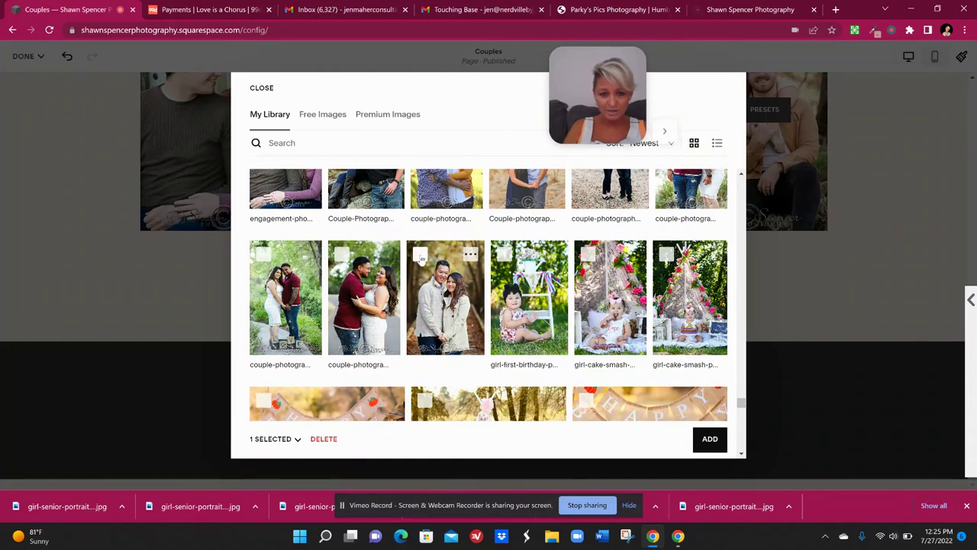
pyautogui.keyDown('shift'); pyautogui.click(420, 258); pyautogui.keyUp('shift')
pyautogui.press('shift')
pyautogui.press('shift')
pyautogui.press('shift')
pyautogui.press('shift')
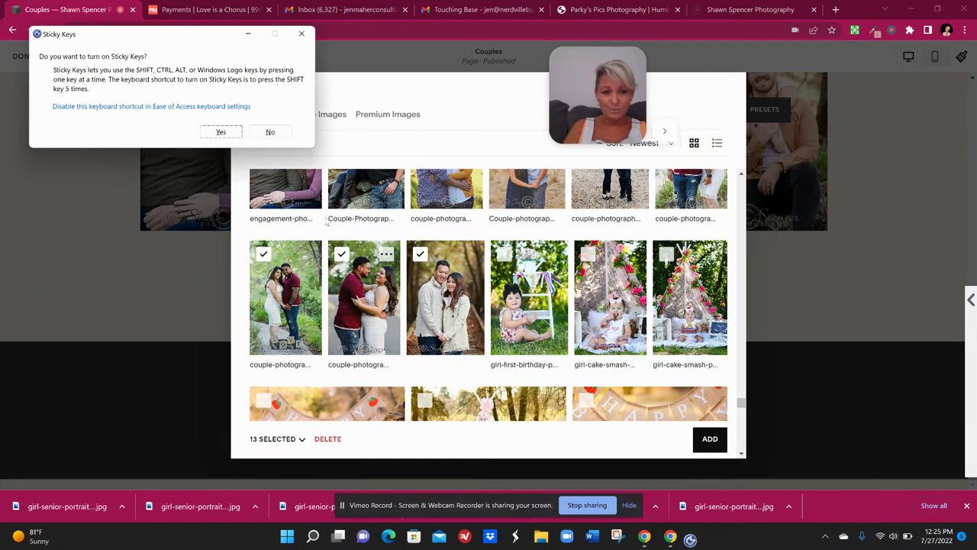
pyautogui.click(302, 34)
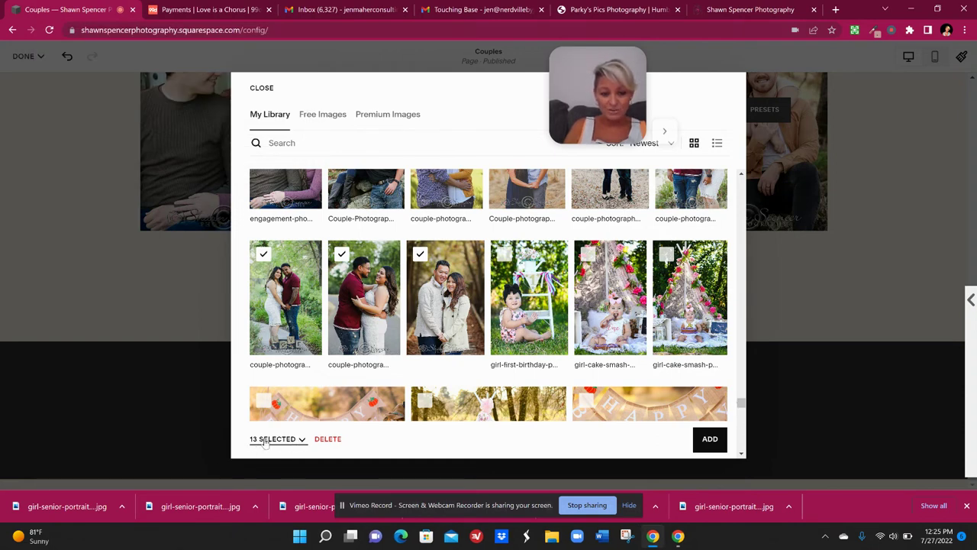
pyautogui.click(709, 439)
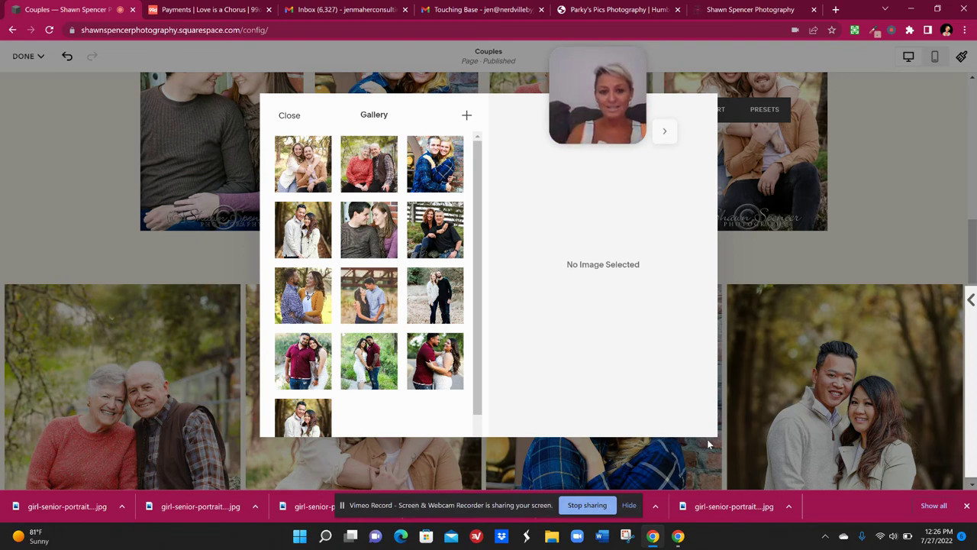
pyautogui.click(288, 115)
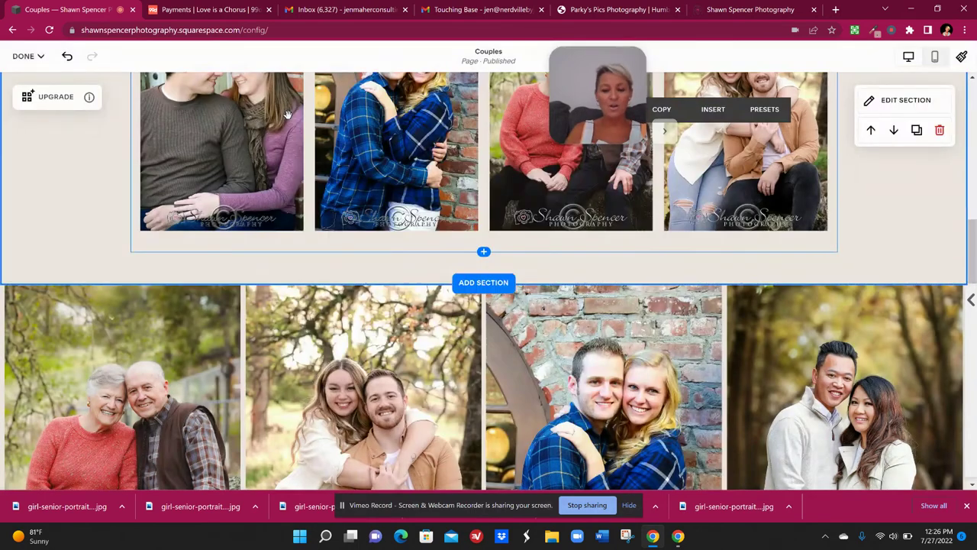